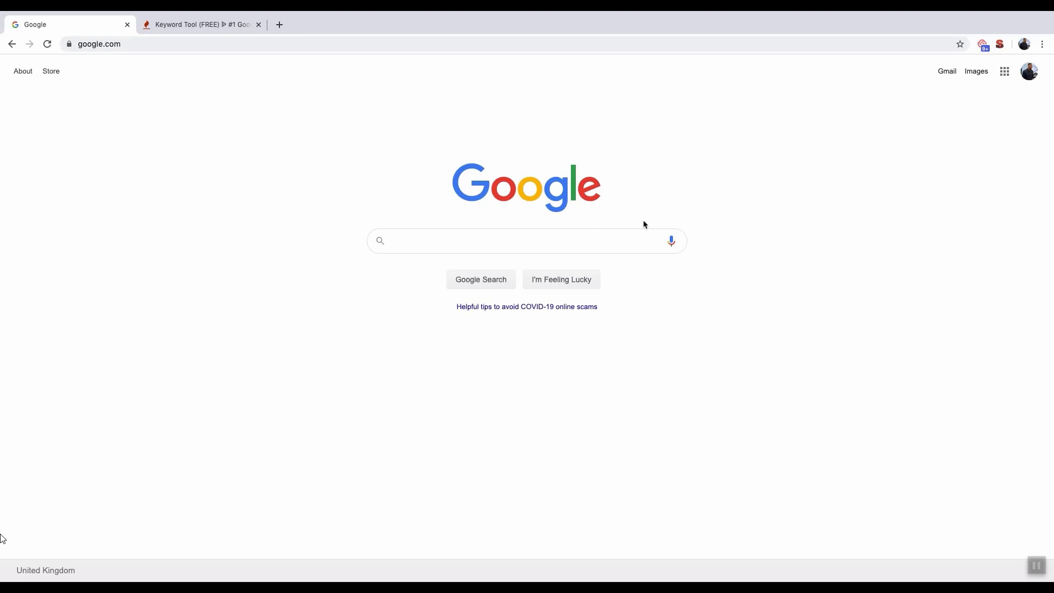
Step: Try 'cake' in the Google search box to see its autocomplete, then clear it
click(611, 243)
text(cake)
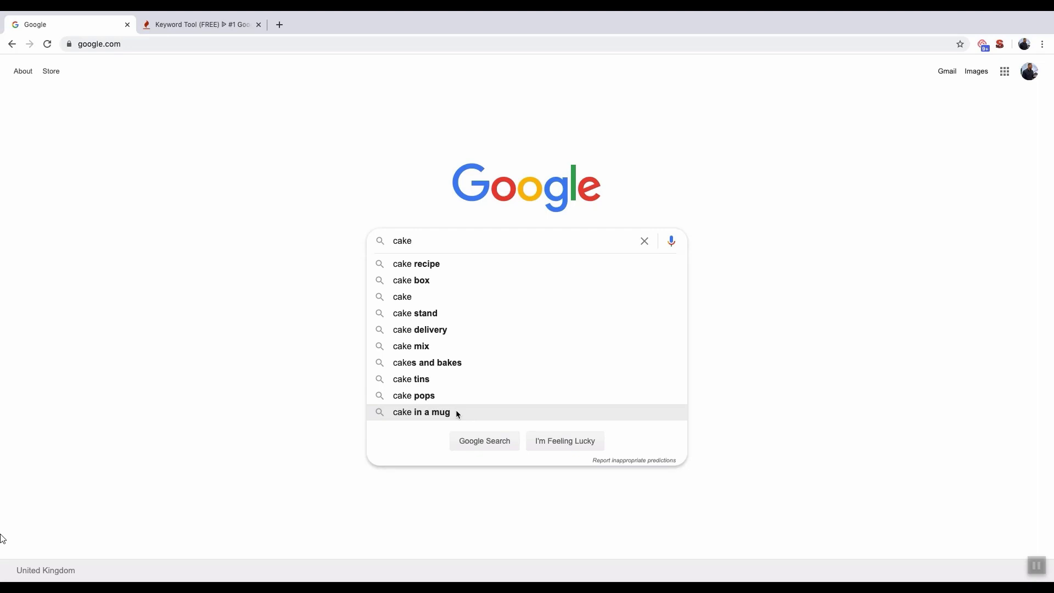
key(ctrl+a)
key(BackSpace)
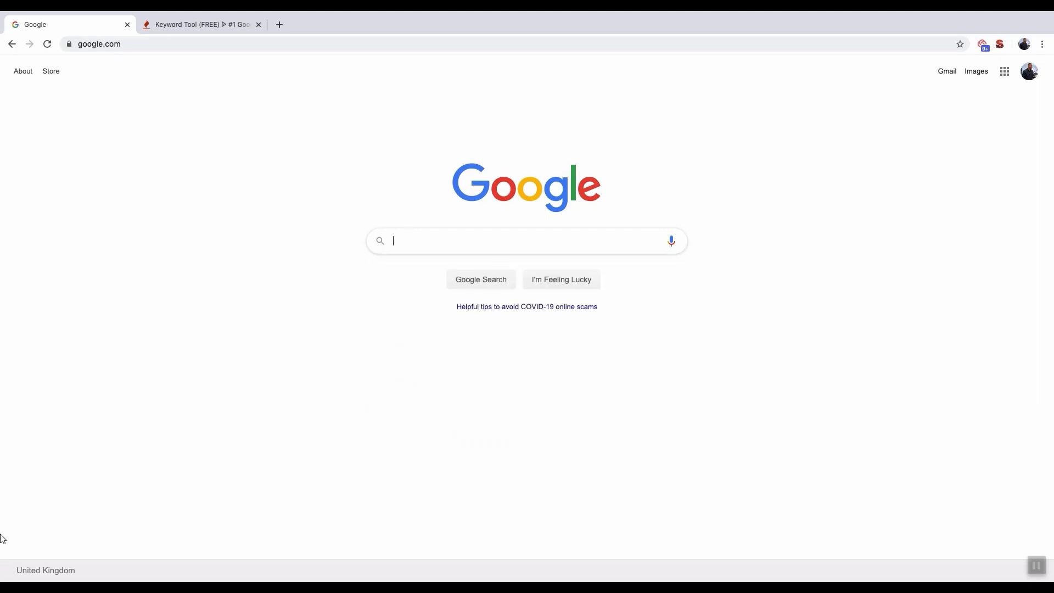
Step: Enter 'yoga mat' gradually while comparing autocomplete ideas, then pick the 'yoga mat' suggestion
text(yog)
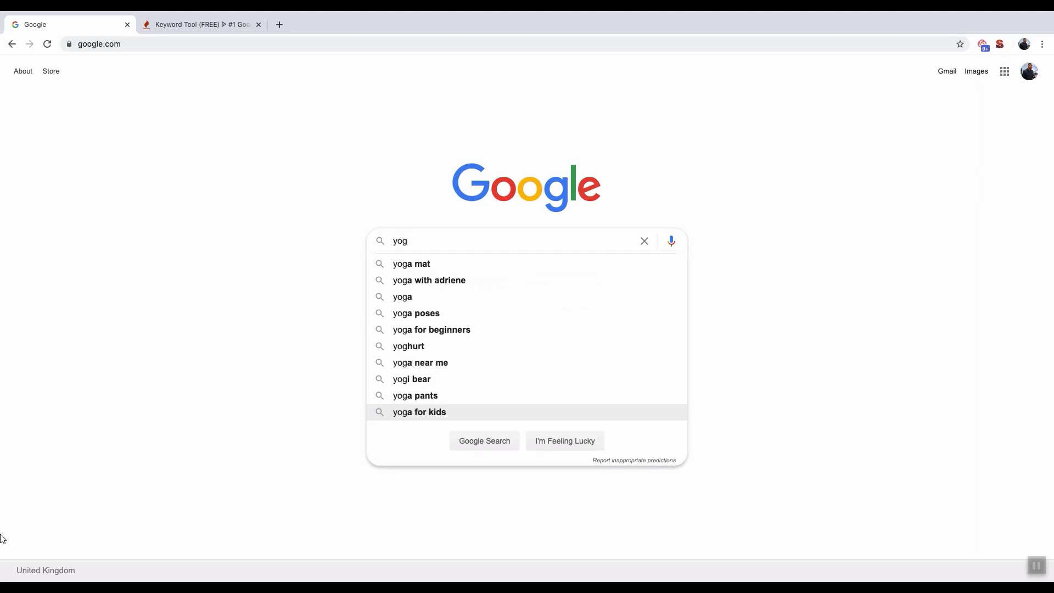
text(a)
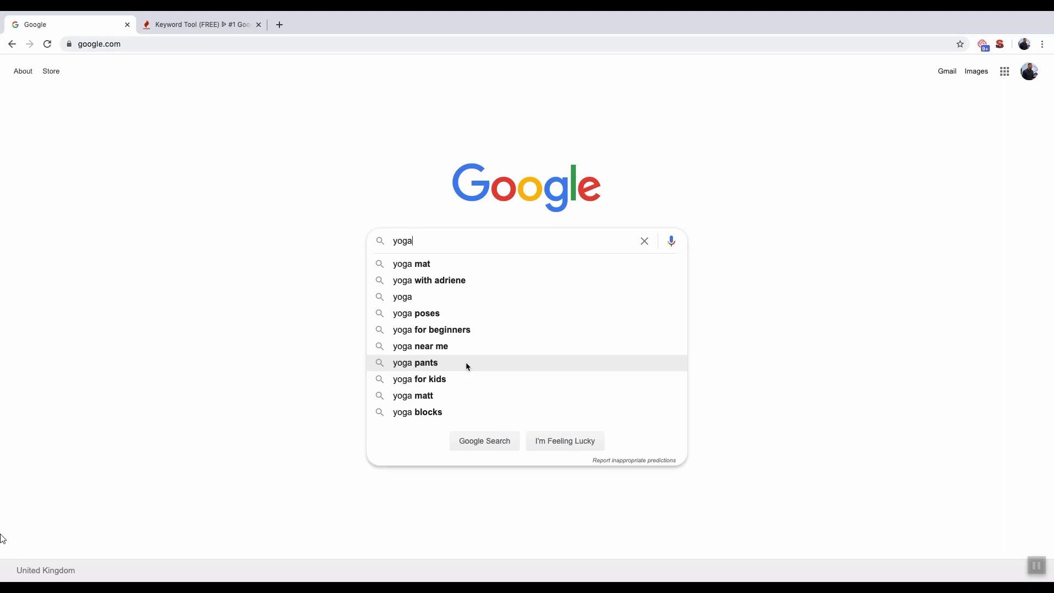
text( mat)
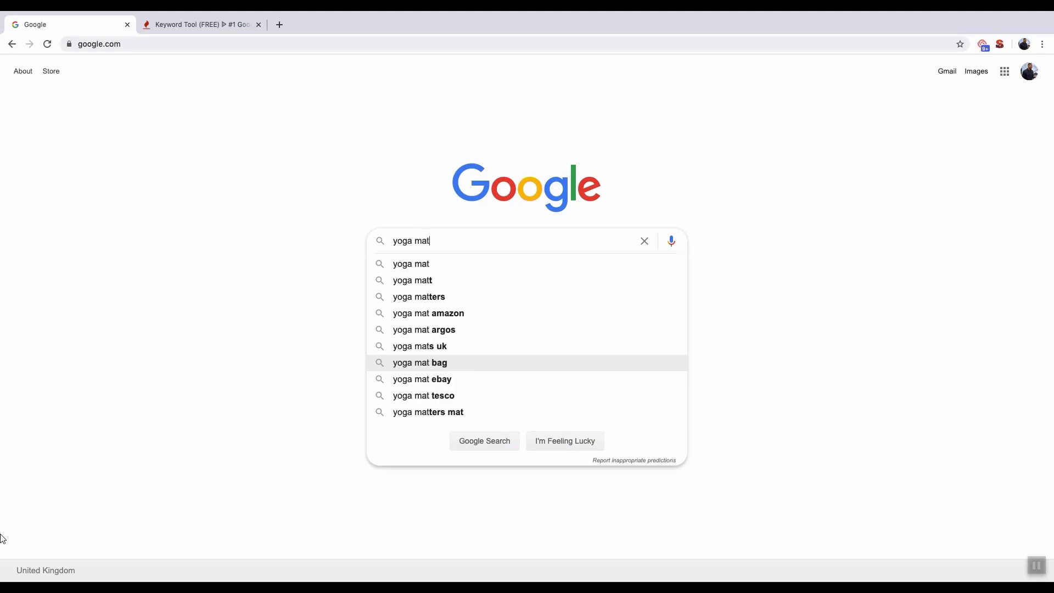
key(BackSpace)
key(BackSpace)
key(BackSpace)
key(BackSpace)
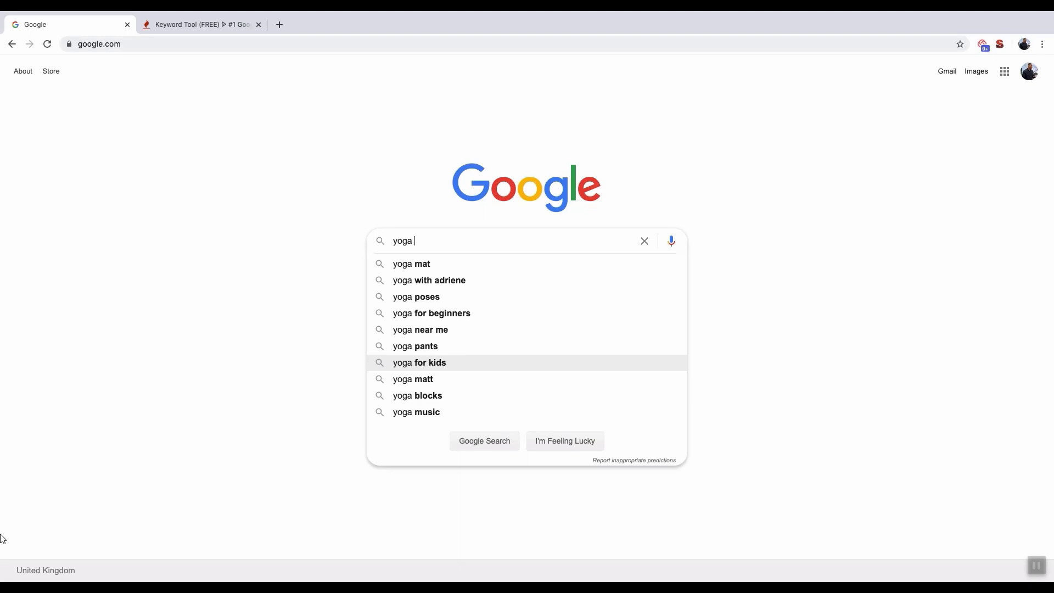
text(m)
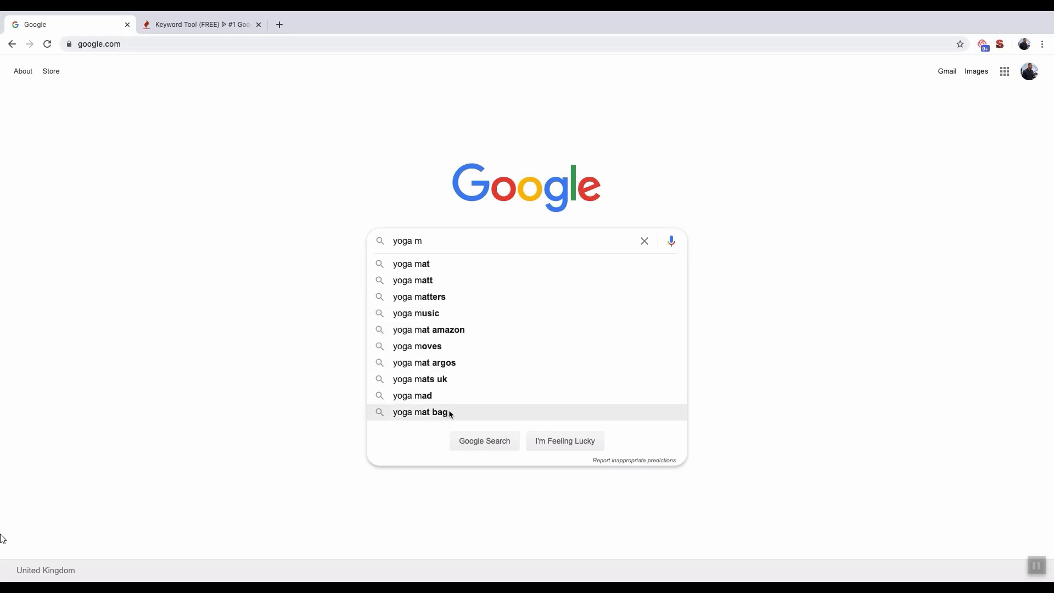
text(a)
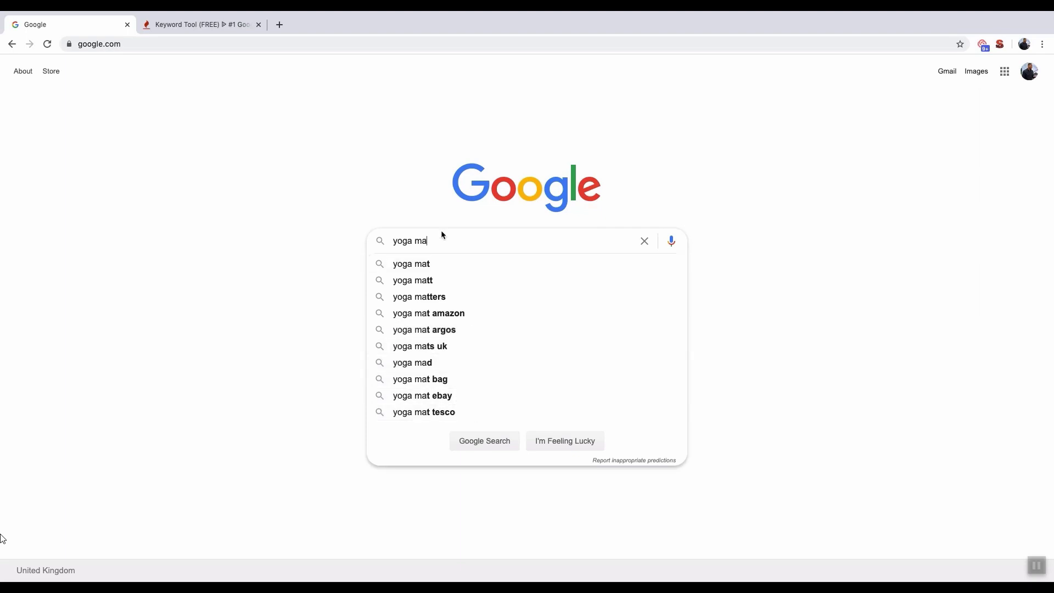
text(t)
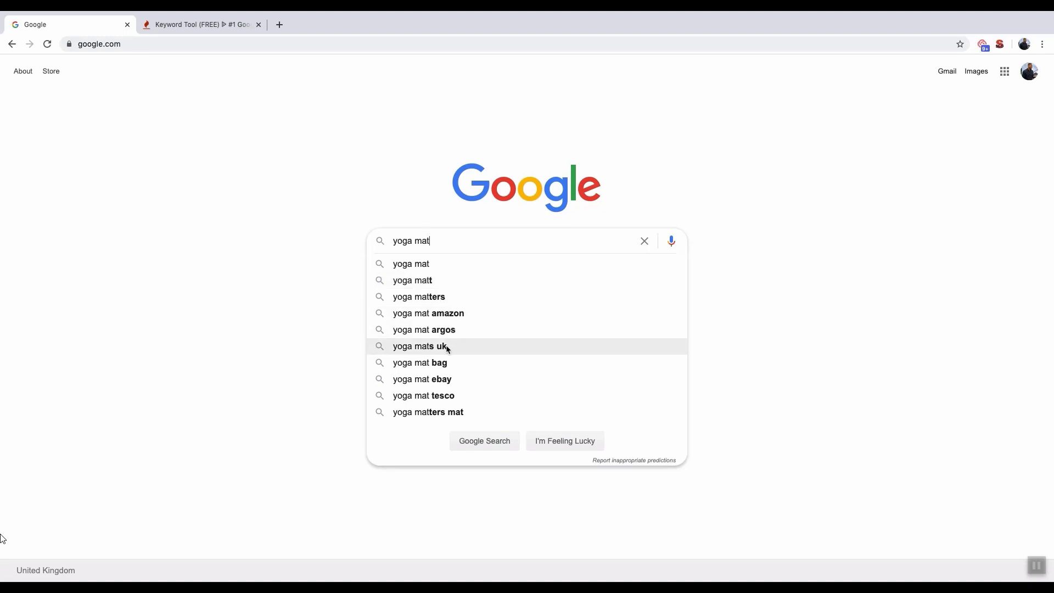
click(423, 264)
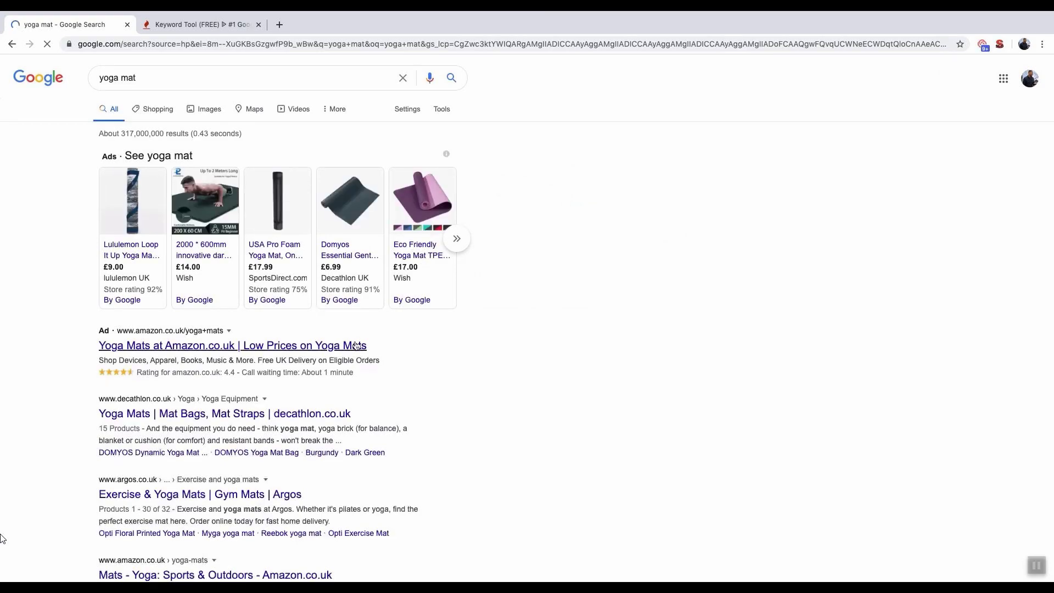
Step: Scroll to the bottom of the yoga mat results and highlight 'Searches related to yoga mat'
scroll(356, 346, down, 5)
scroll(357, 346, down, 8)
scroll(355, 340, down, 10)
scroll(356, 344, down, 2)
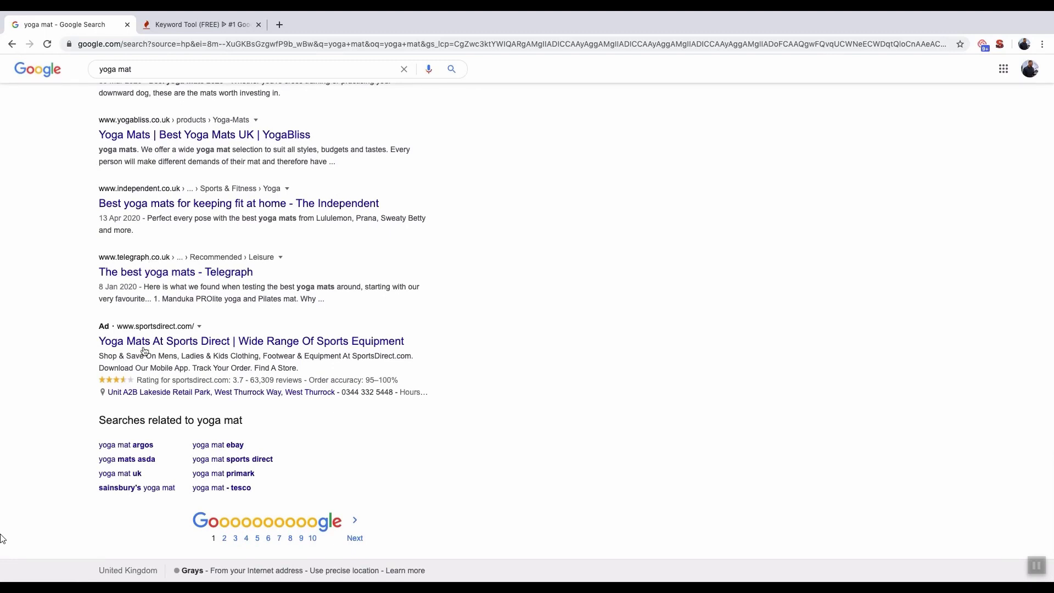
drag(98, 419, 289, 423)
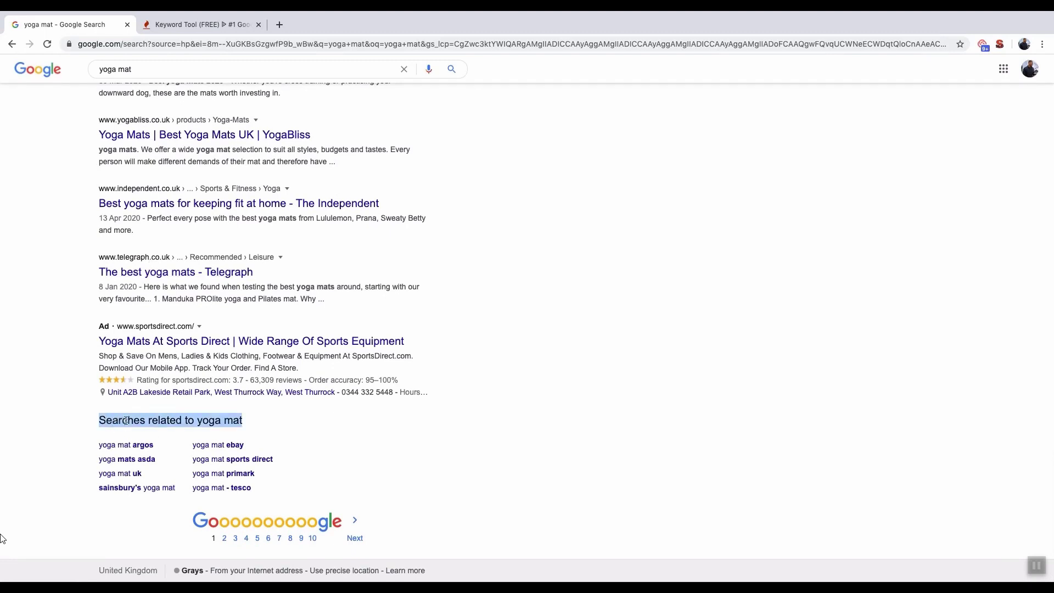
click(290, 420)
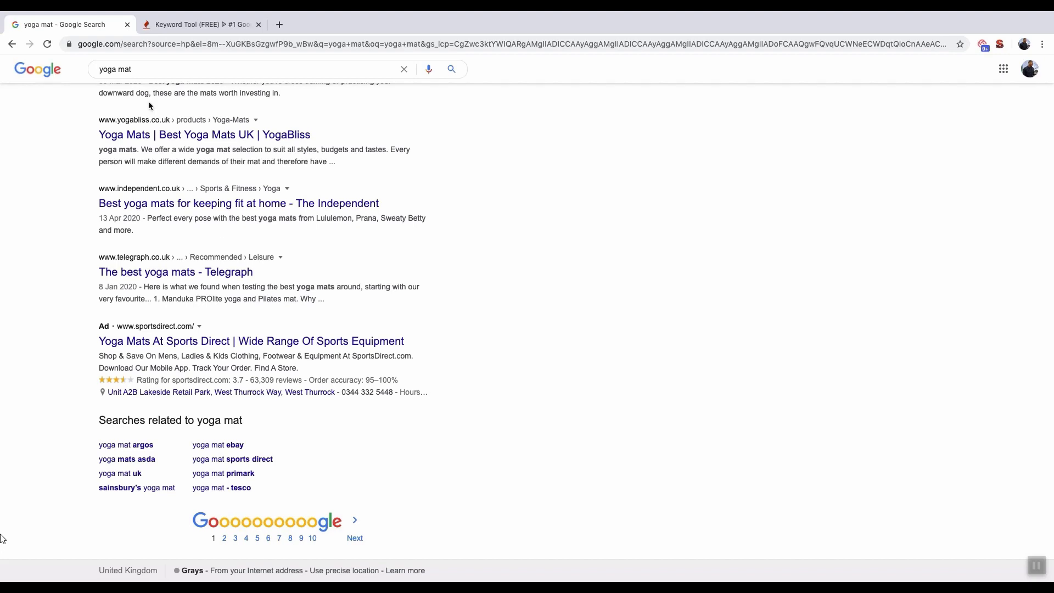
Step: Search for 'yoga mat bags'
click(156, 68)
text(bags)
key(Return)
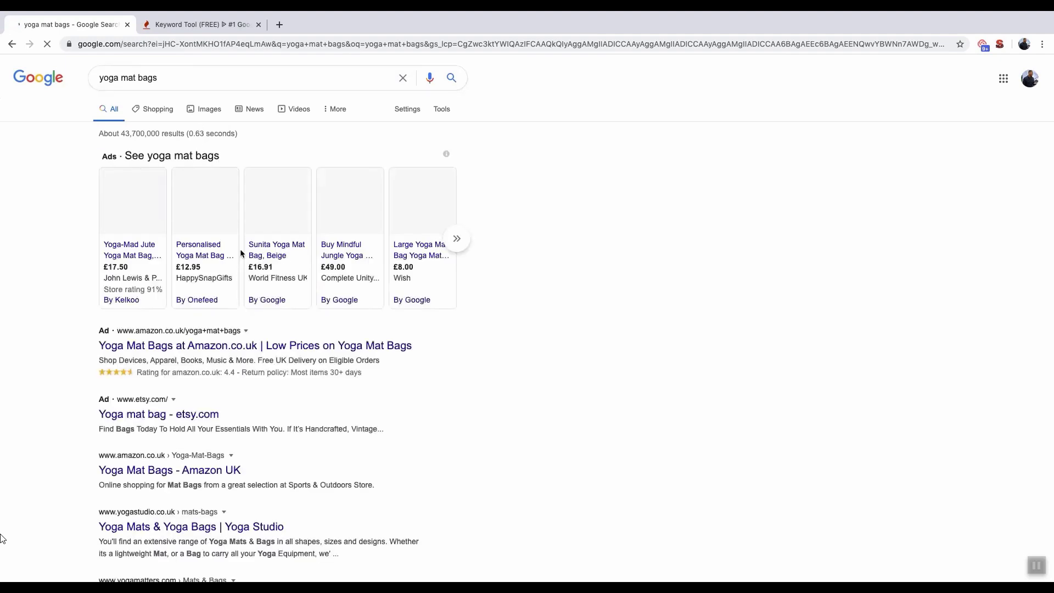
Step: Review the yoga mat bags related searches, then switch to the Keyword Tool tab
scroll(242, 253, down, 10)
scroll(242, 252, down, 5)
scroll(241, 253, down, 5)
scroll(241, 253, down, 4)
scroll(242, 253, down, 2)
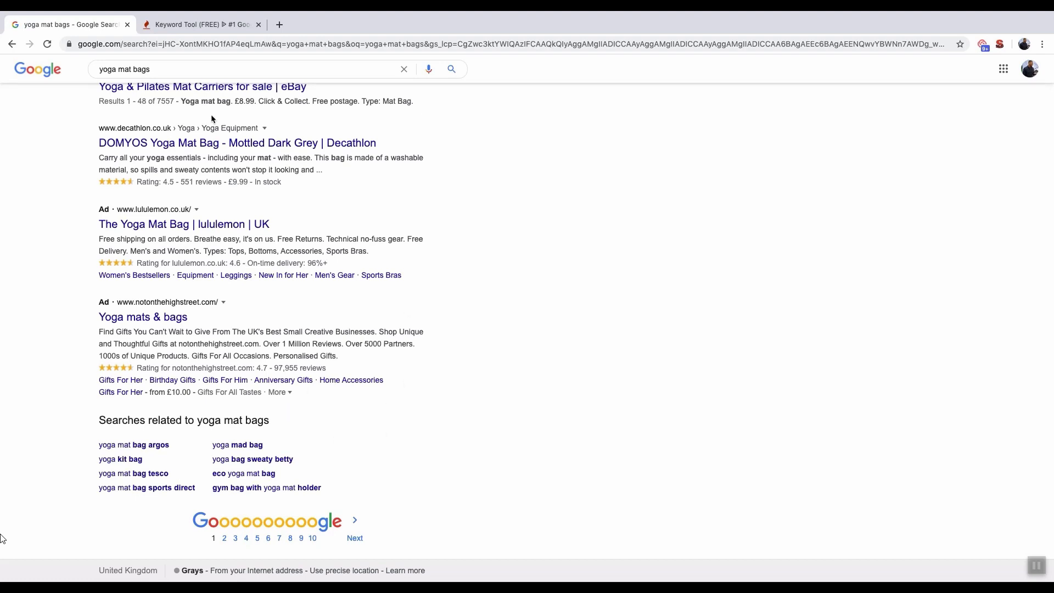
click(176, 26)
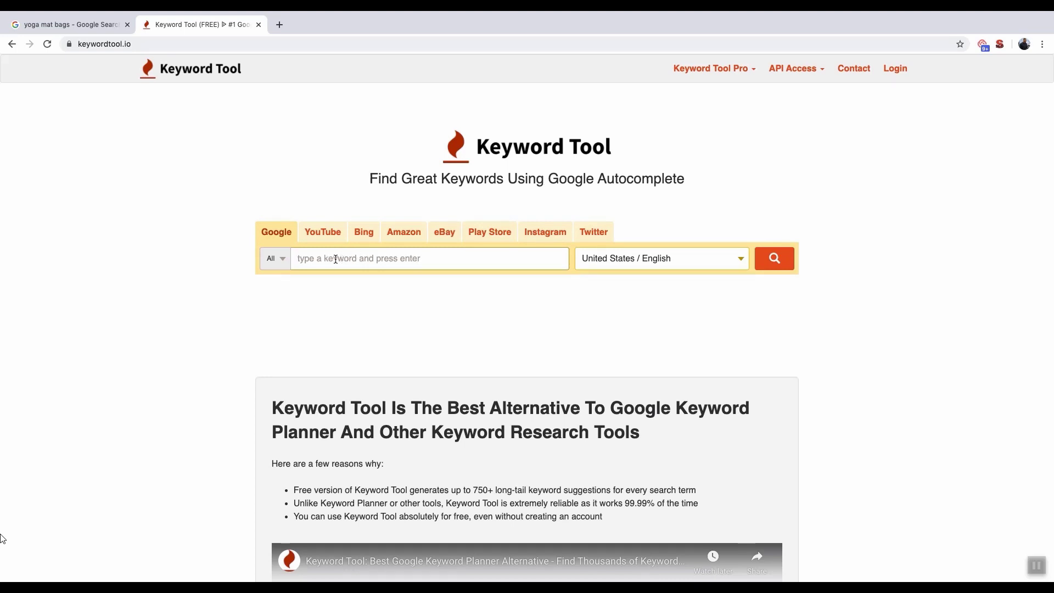
Step: Enter 'yoga mat' as the keyword with United States / English as the location
text(yoga mat)
click(655, 264)
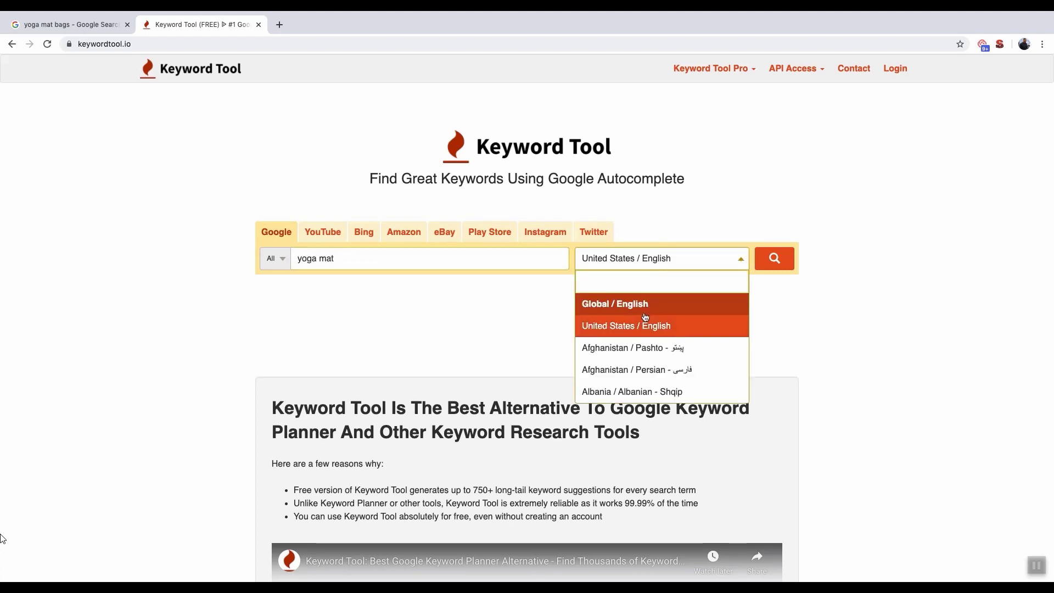
click(625, 327)
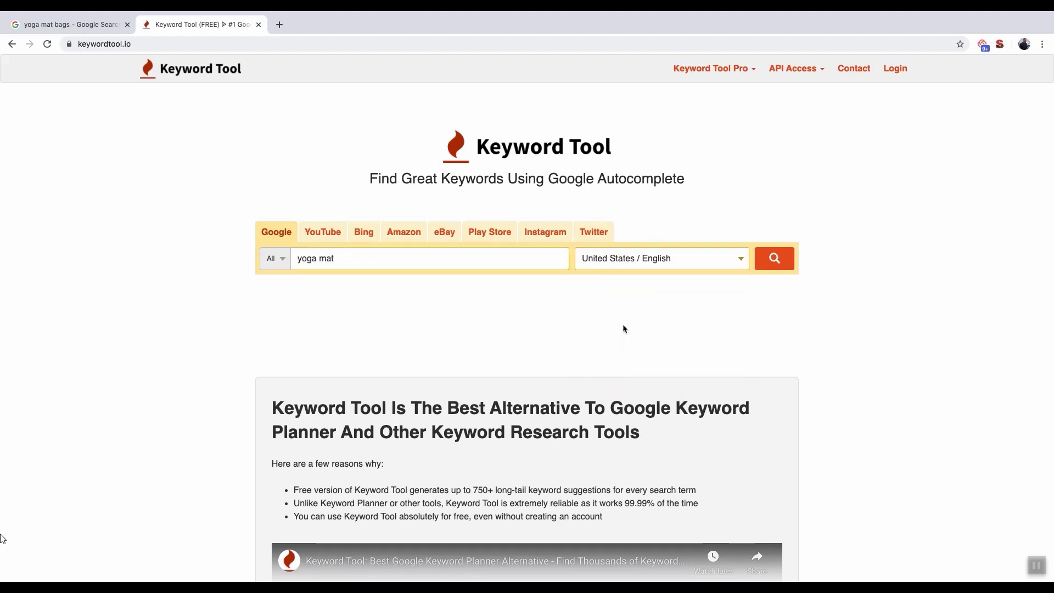
Step: Run the yoga mat keyword search and scroll through the 456 suggestions to the pagination
click(771, 262)
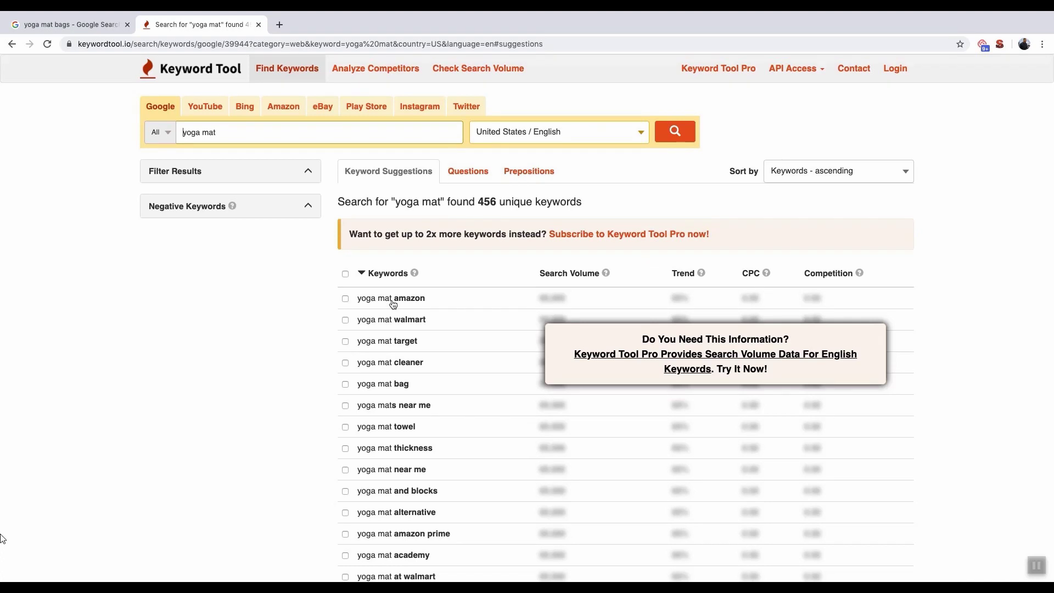
scroll(393, 304, down, 4)
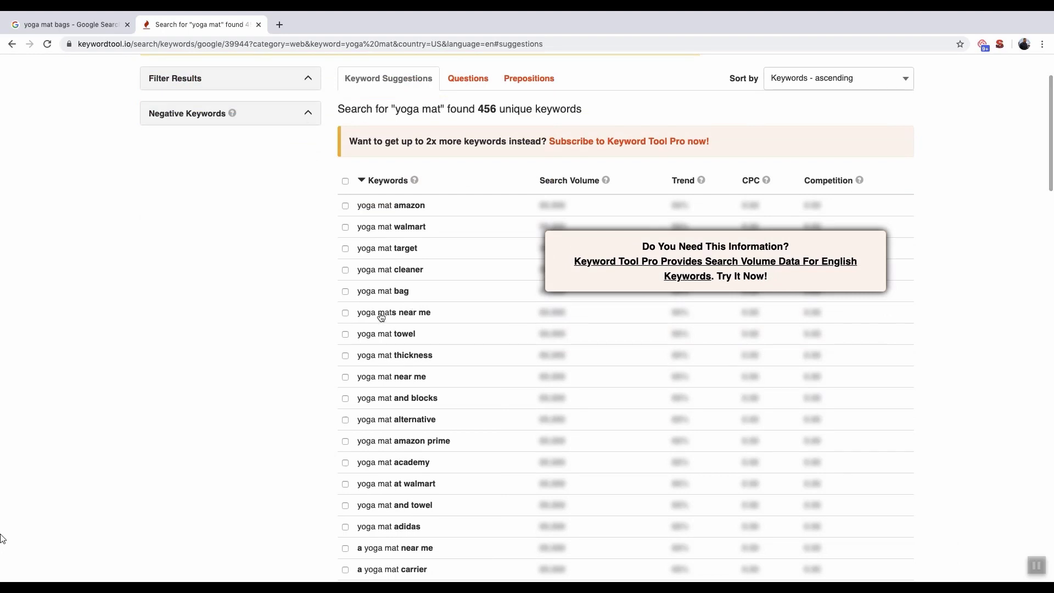
scroll(454, 350, down, 3)
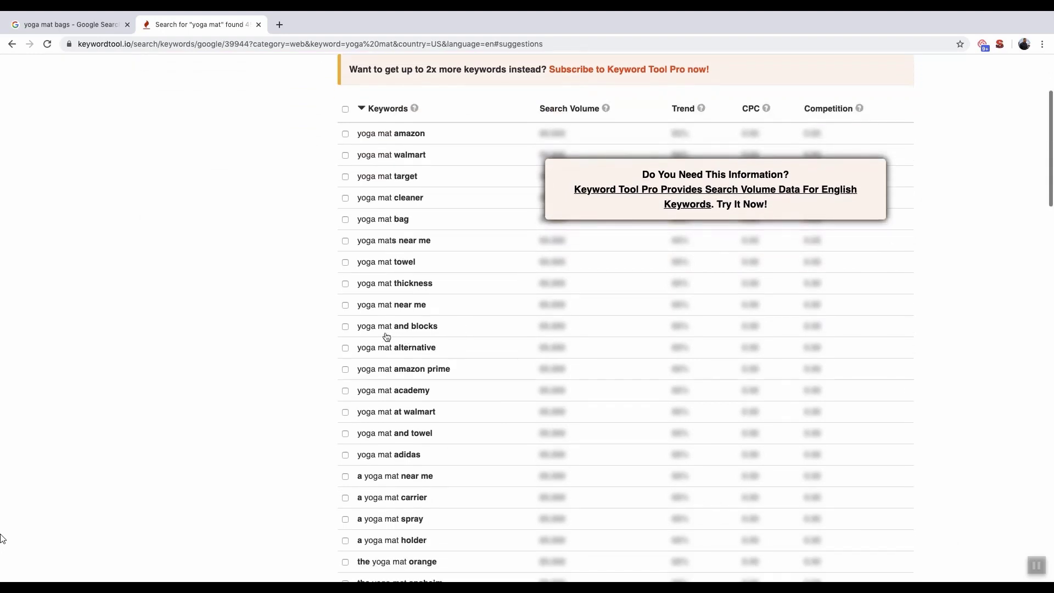
scroll(459, 350, down, 3)
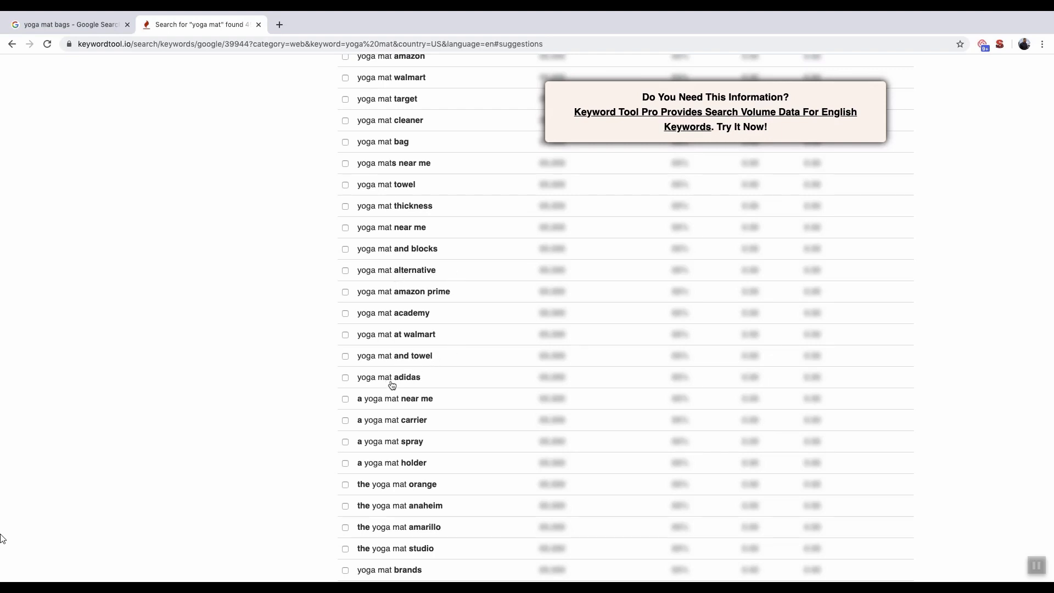
scroll(419, 387, down, 5)
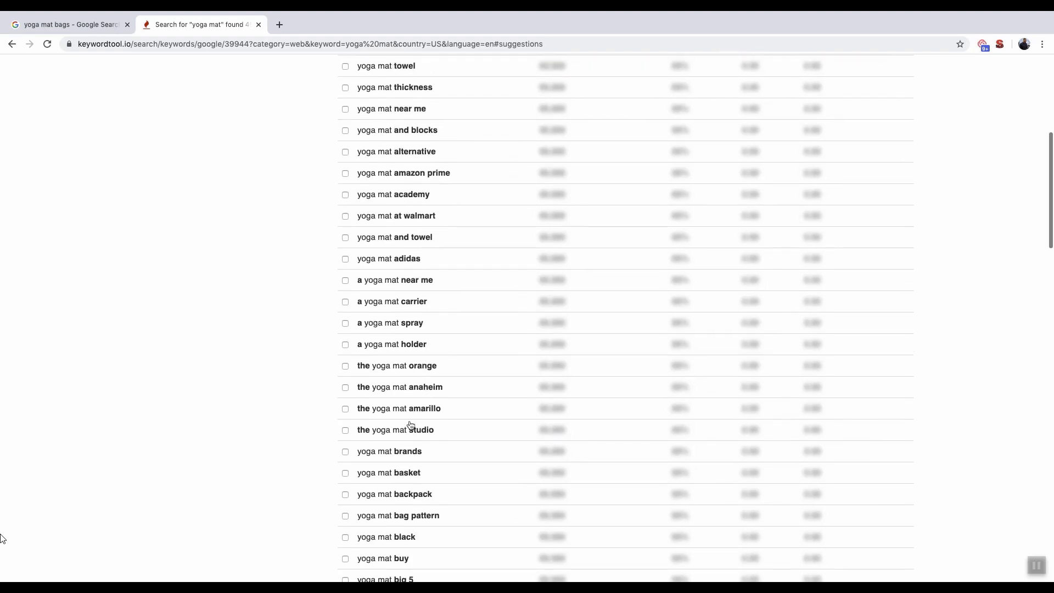
scroll(421, 435, down, 2)
scroll(421, 435, down, 5)
scroll(420, 435, down, 6)
scroll(420, 435, down, 5)
scroll(421, 435, down, 3)
scroll(420, 435, down, 1)
scroll(420, 435, down, 8)
scroll(420, 436, down, 3)
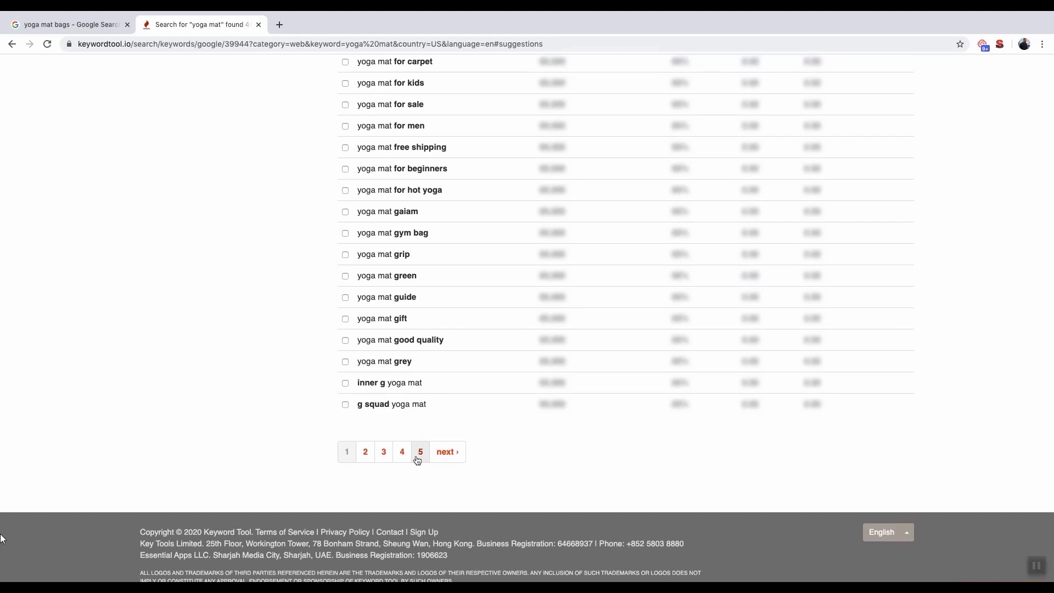
Step: Scroll back up to the top of the yoga mat keyword list
scroll(470, 348, up, 5)
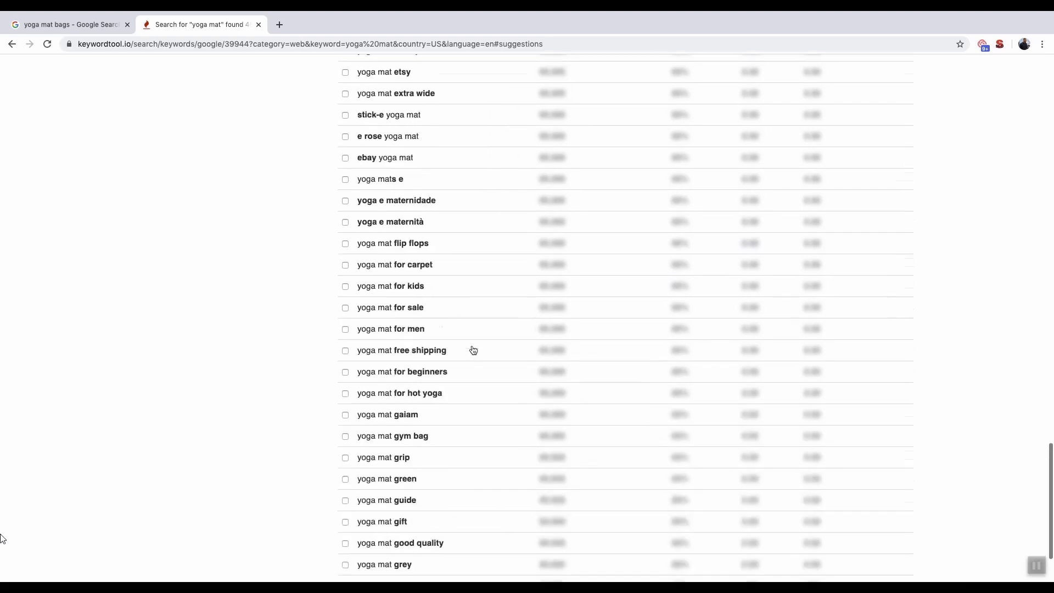
scroll(553, 275, up, 4)
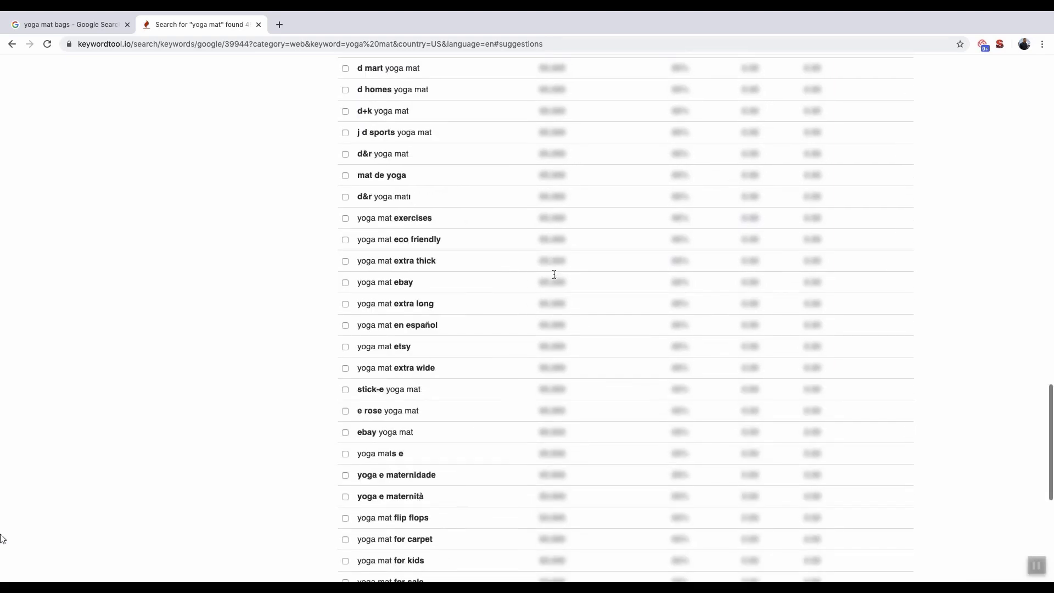
scroll(553, 274, up, 4)
scroll(554, 274, up, 3)
scroll(553, 275, up, 3)
scroll(554, 274, up, 5)
scroll(553, 274, up, 5)
scroll(554, 274, down, 1)
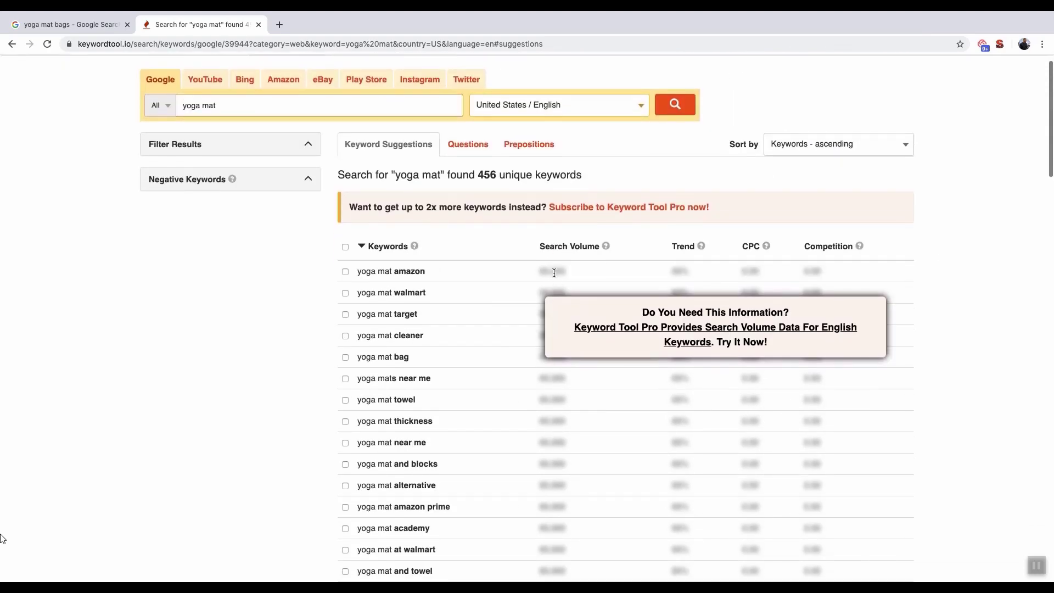
scroll(555, 360, down, 1)
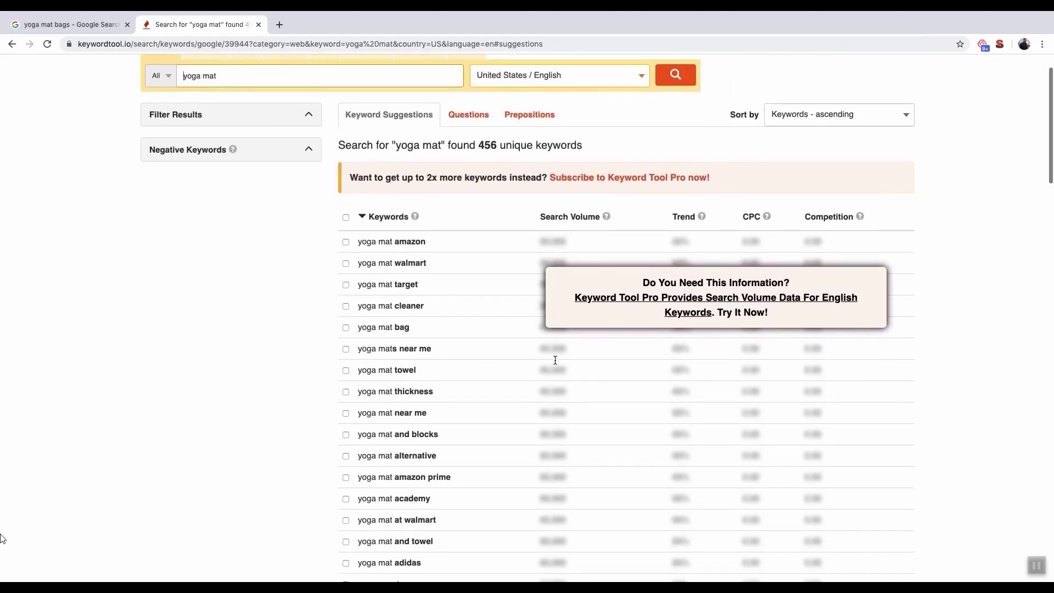
Step: Scroll down the keyword table to entries like 'a yoga mat carrier' and 'b yoga mat review'
scroll(555, 360, up, 2)
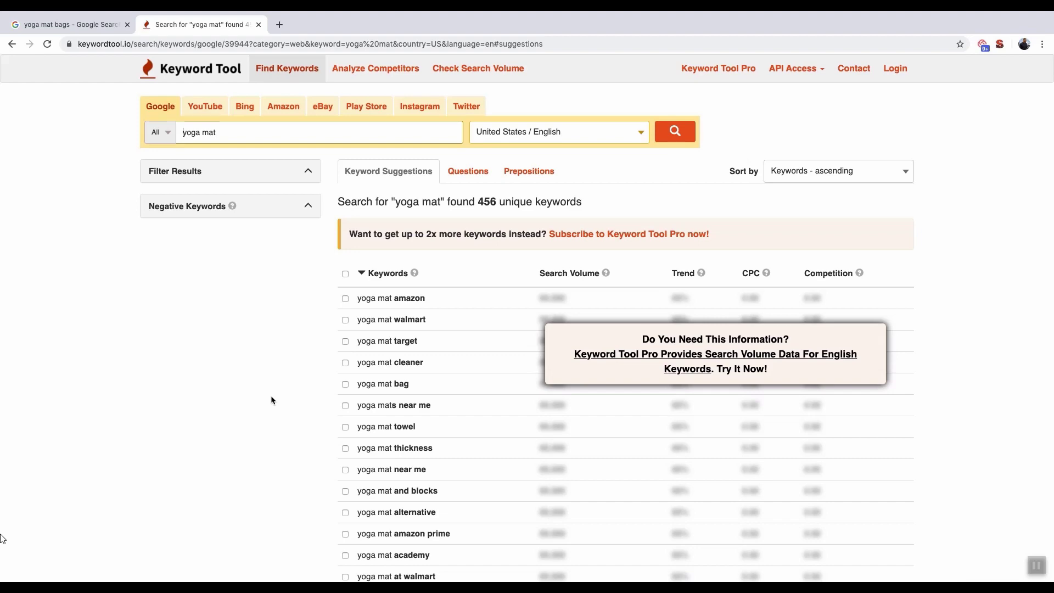
scroll(271, 399, down, 2)
scroll(271, 400, down, 2)
scroll(322, 398, down, 3)
scroll(324, 399, down, 3)
scroll(323, 399, down, 1)
scroll(324, 399, down, 1)
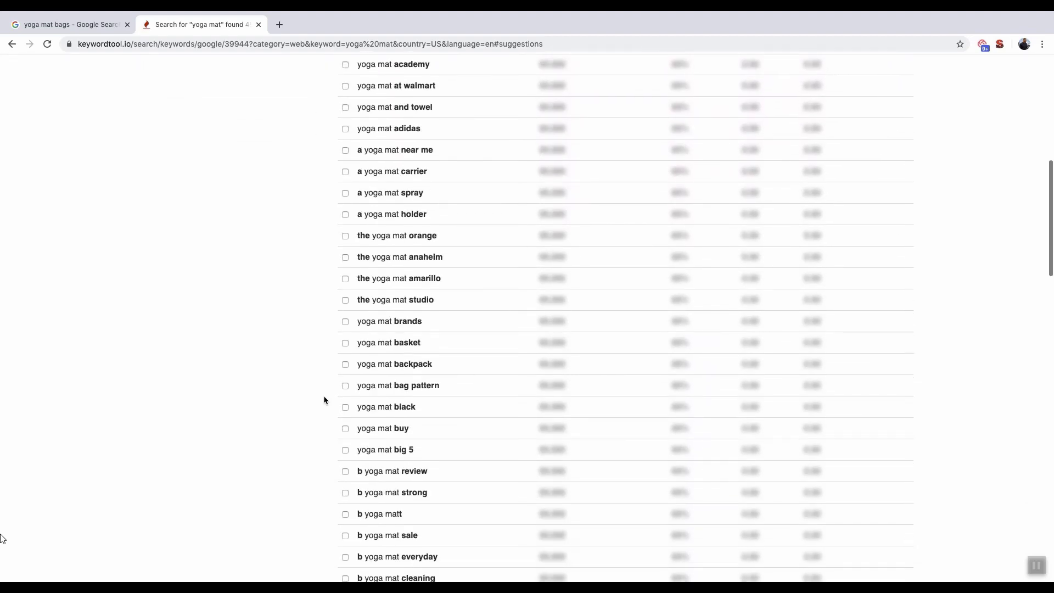